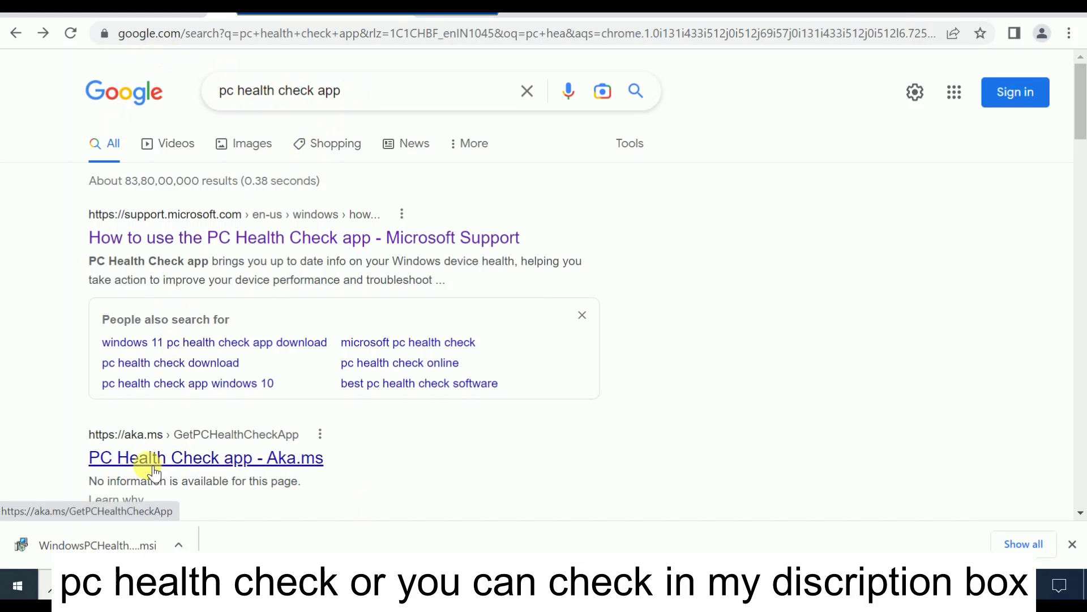
Step: Download the WindowsPCHealth .msi from the Aka.ms Google result and open the installer
click(205, 459)
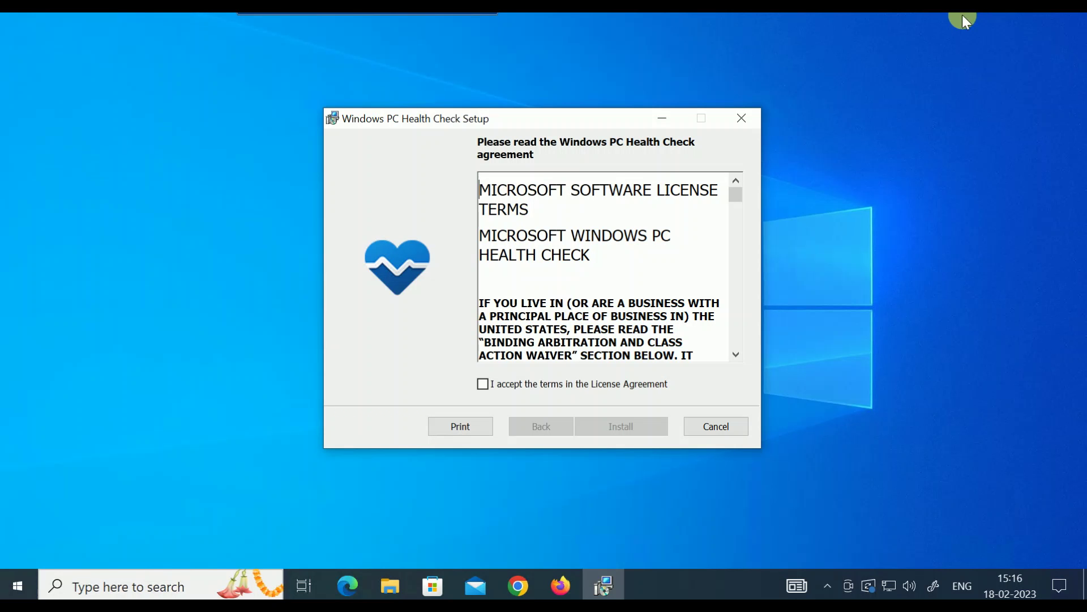
Step: Accept the terms, install PC Health Check, and finish with a desktop shortcut added
click(483, 384)
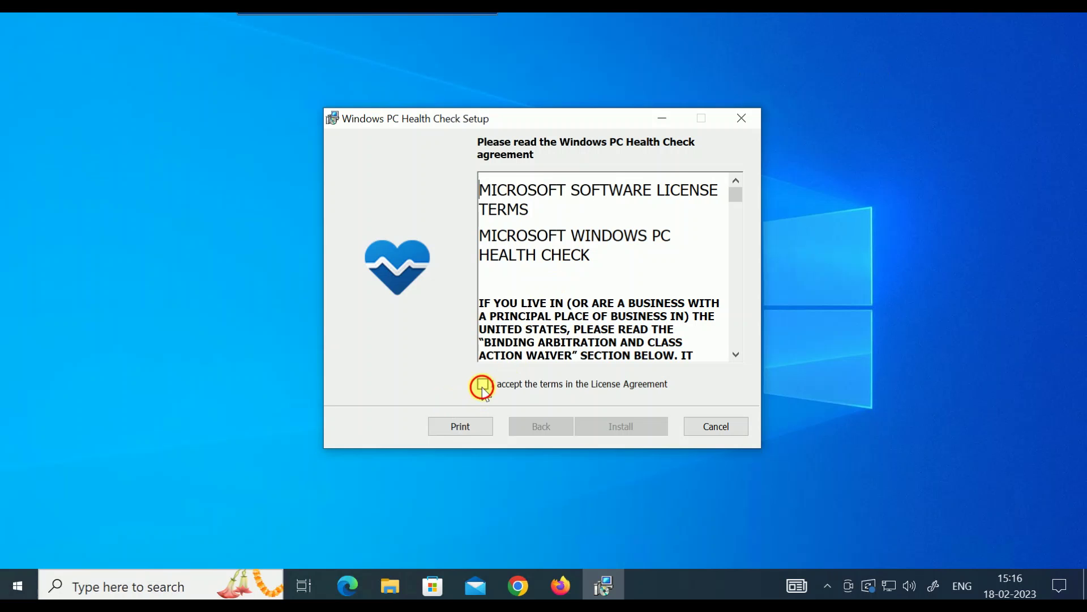
click(483, 384)
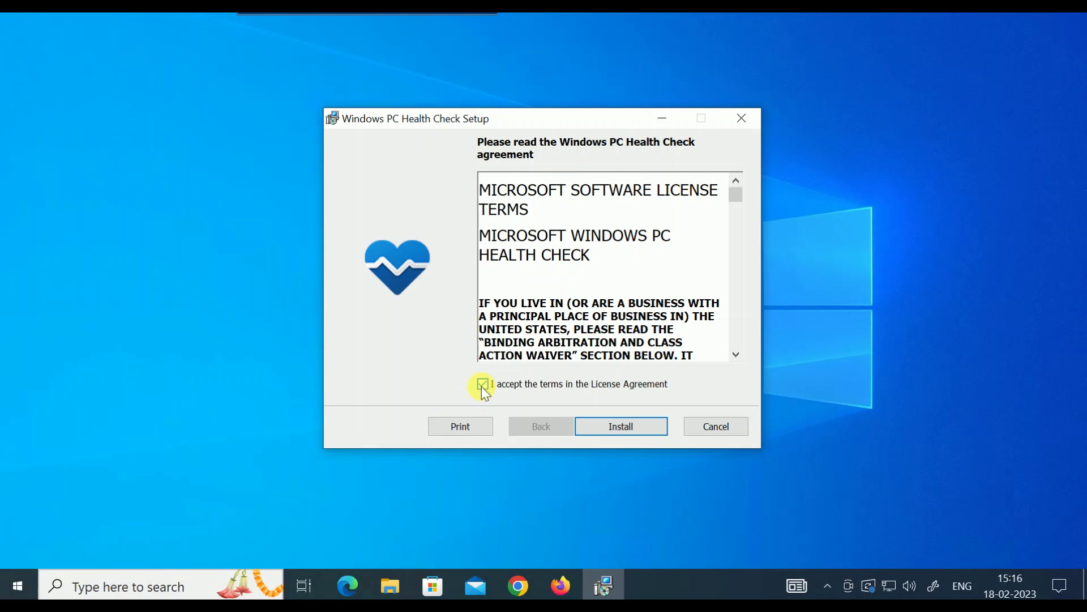
click(637, 428)
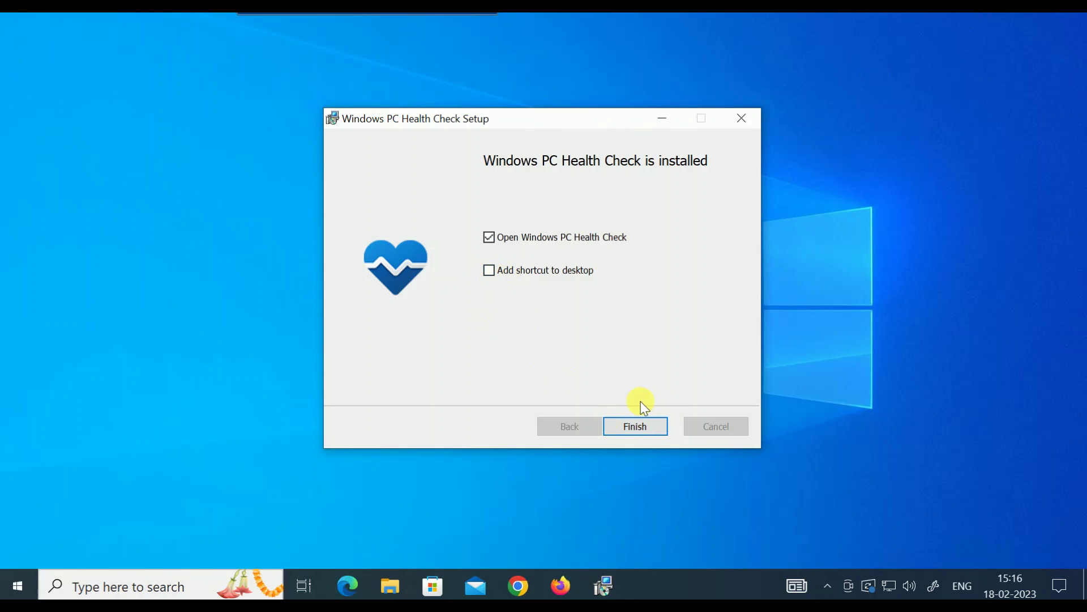
click(488, 272)
click(638, 430)
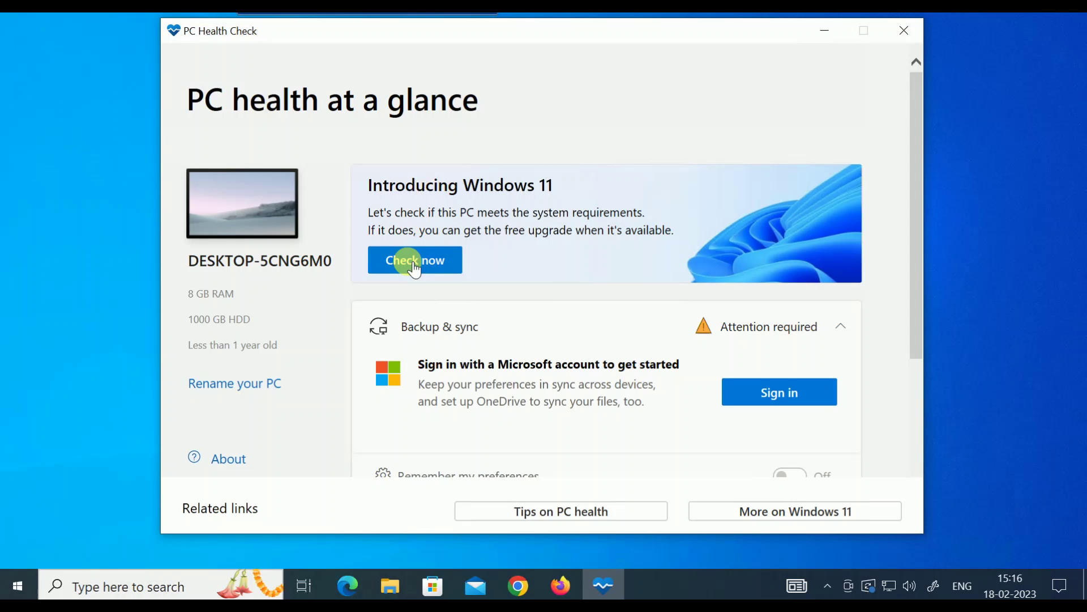
Step: Run the Windows 11 check, highlight 'Windows 11 requirements', and expand the detailed results
click(414, 265)
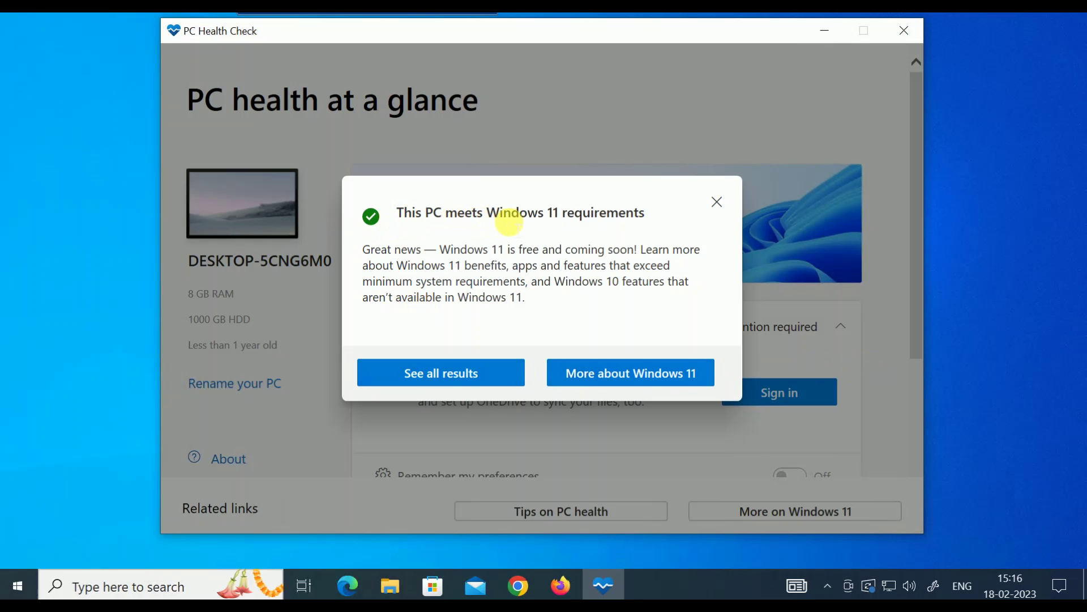
drag(488, 214, 616, 213)
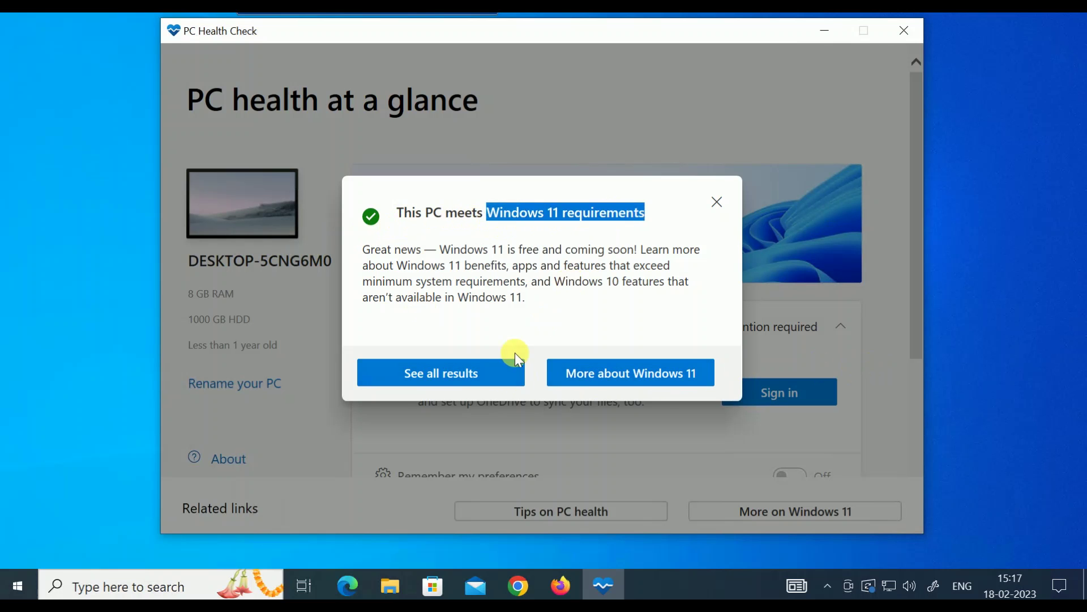
click(448, 379)
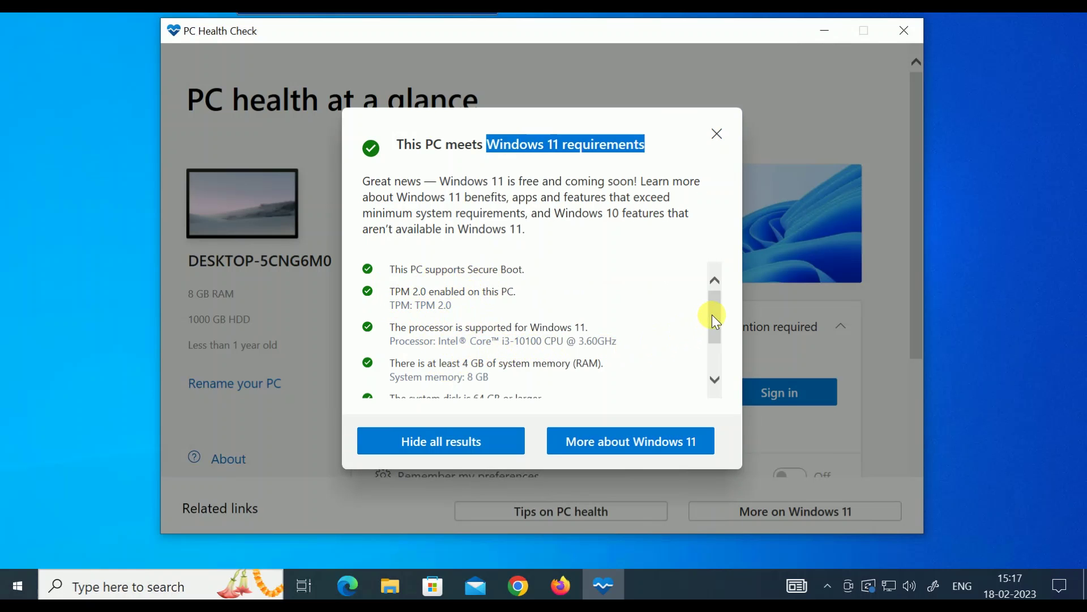
Step: Scroll the passed requirements, highlight the TPM 2.0 and Secure Boot lines, then close them
drag(712, 315, 714, 365)
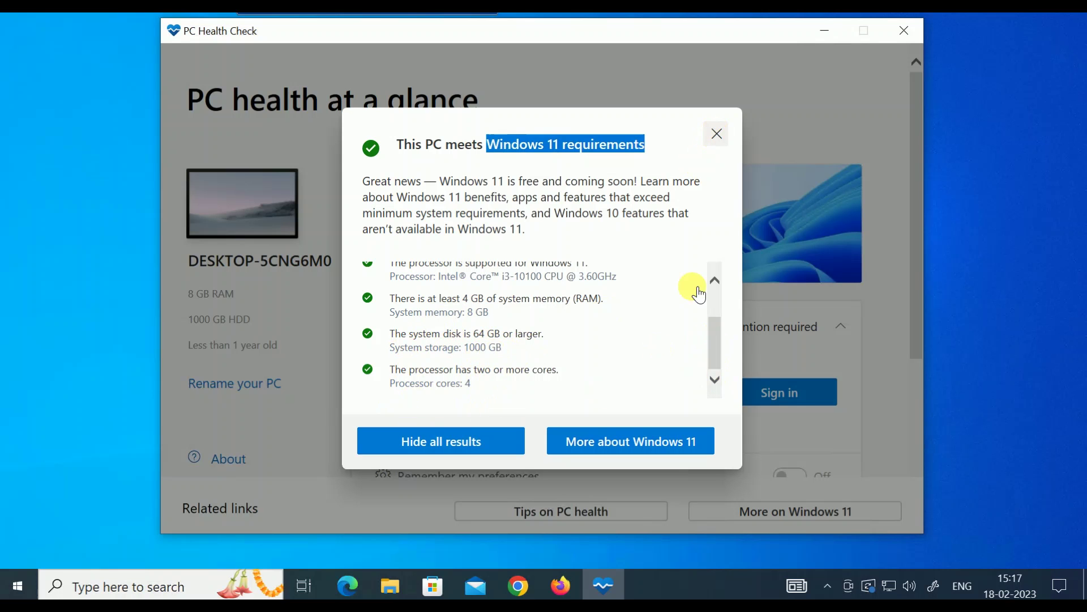
drag(720, 313, 718, 291)
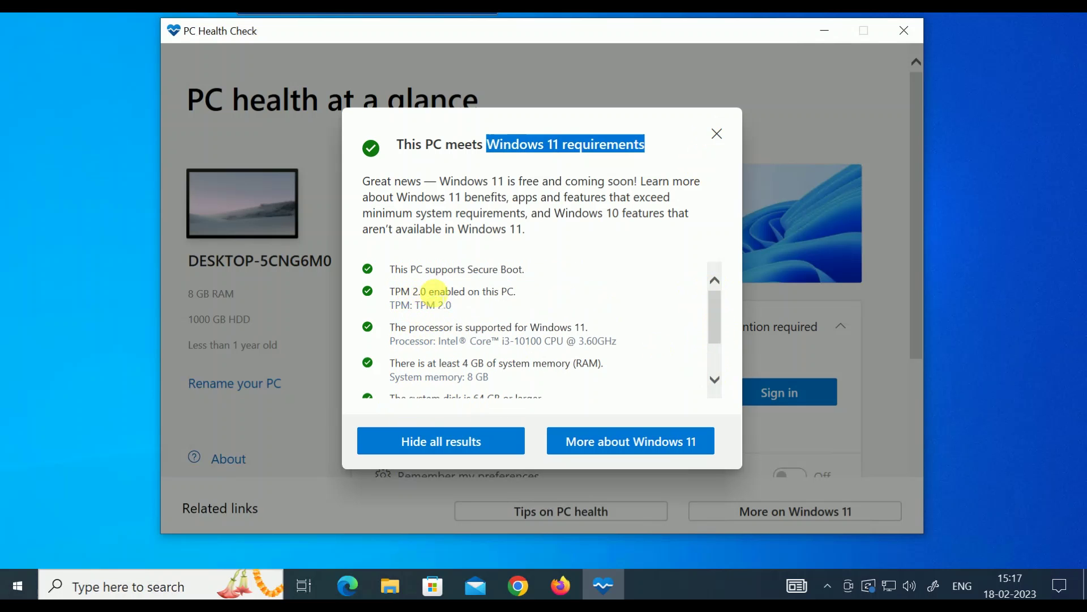
drag(390, 291, 515, 291)
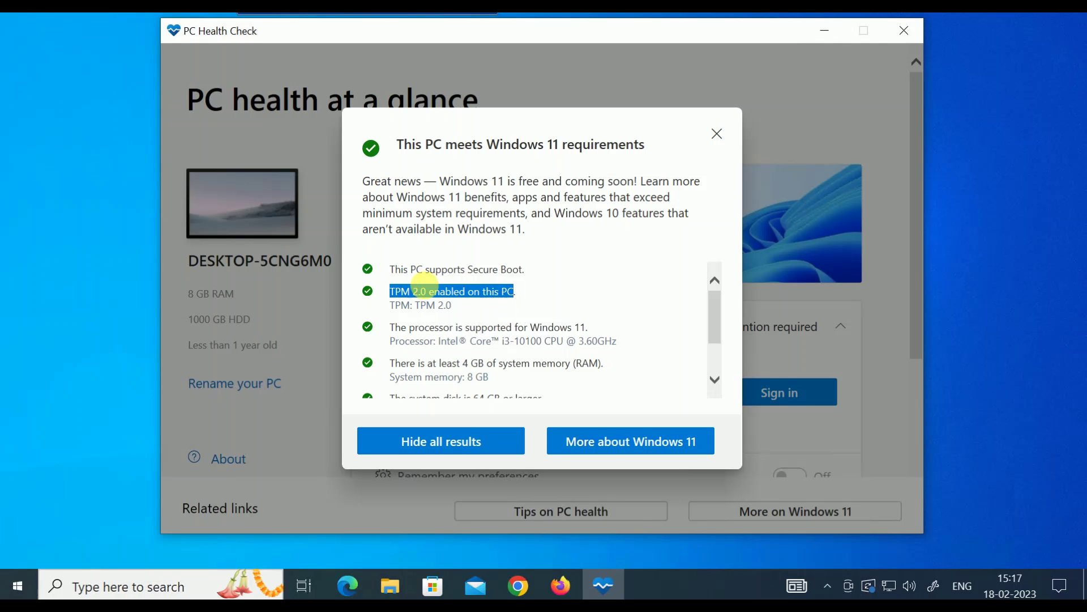
drag(391, 269, 520, 270)
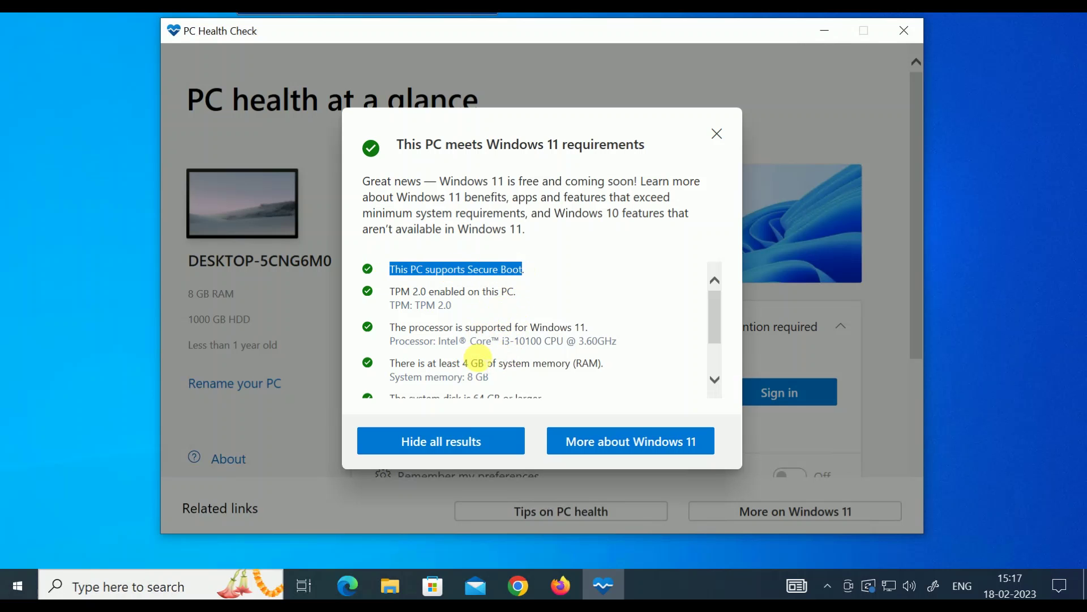
click(717, 141)
Step: Close PC Health Check and confirm Windows 10 22H2, build 19045.2604, via winver
click(716, 138)
click(905, 28)
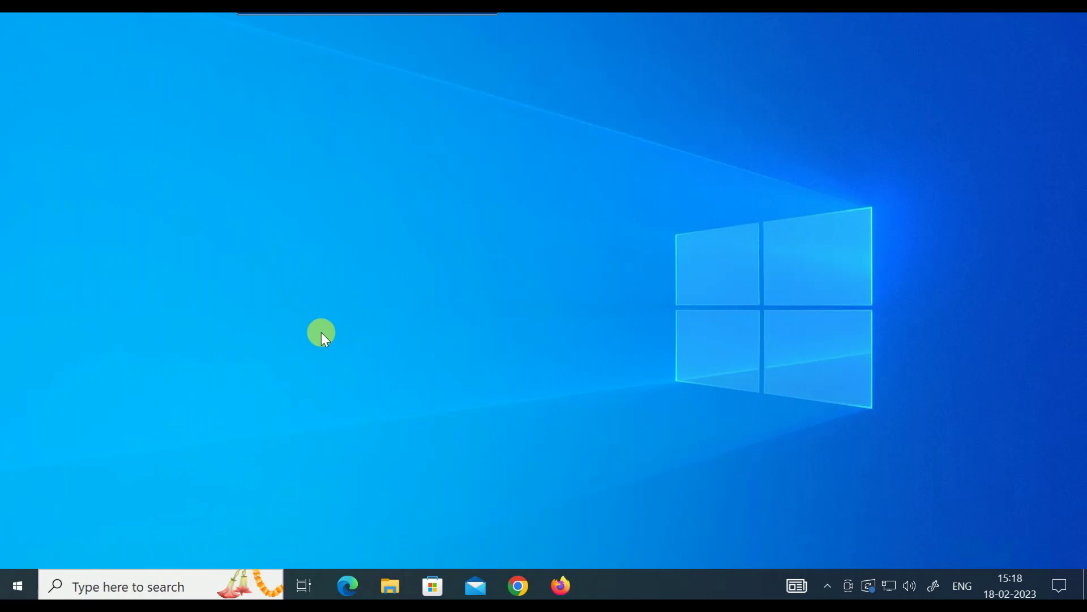
key(super+r)
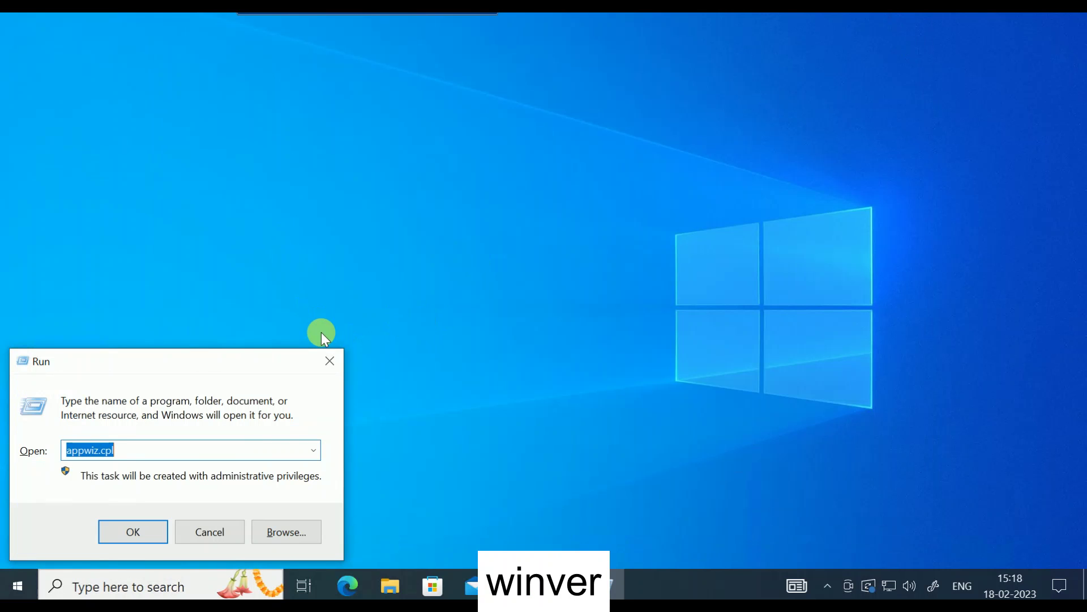
text(winvw)
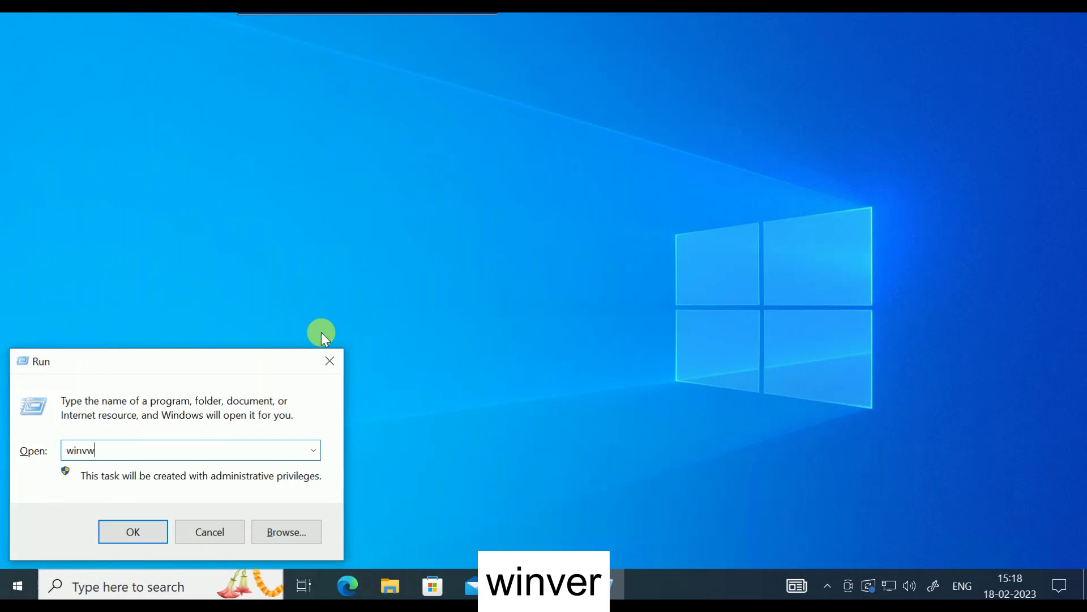
key(BackSpace)
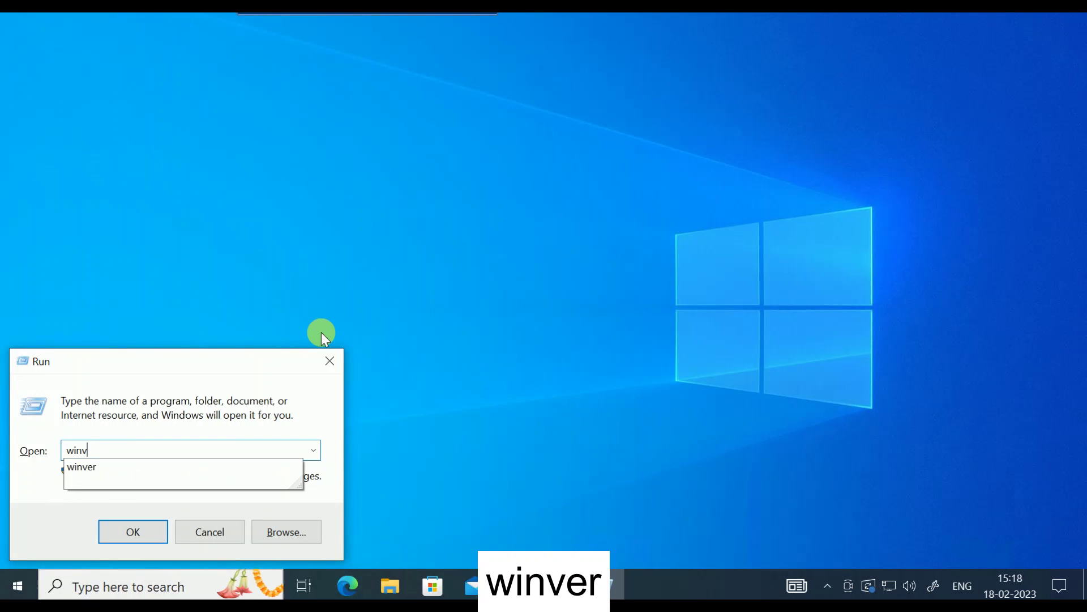
text(er)
key(Return)
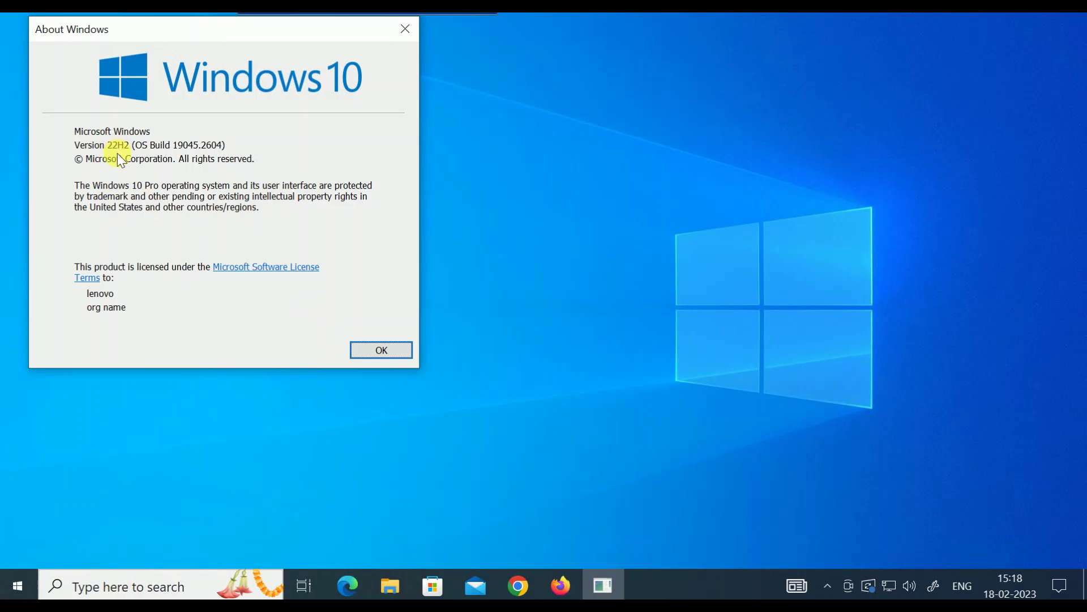
click(405, 30)
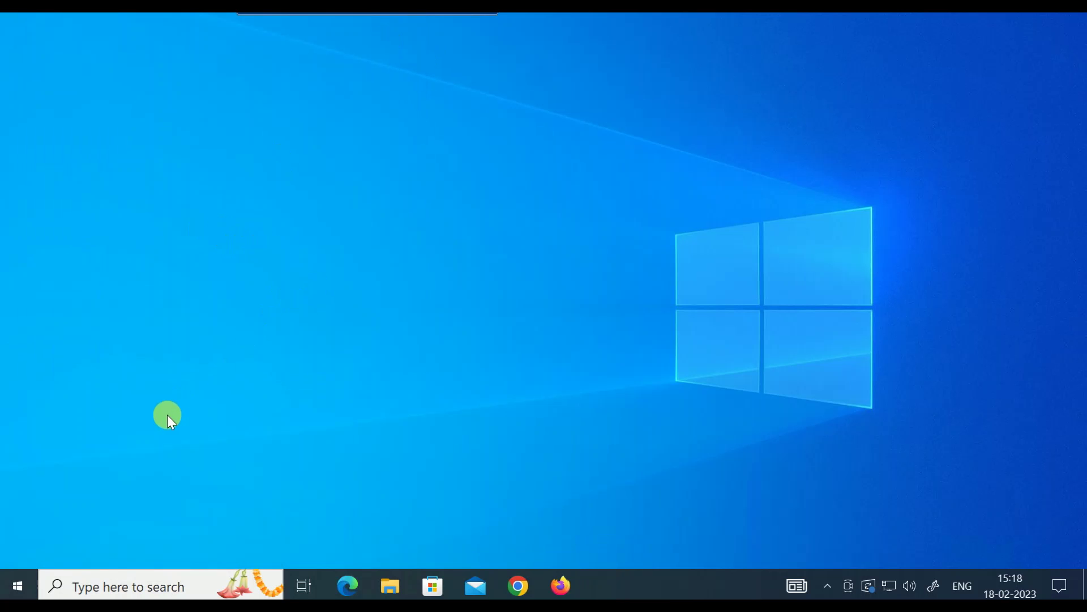
Step: Go to Settings > Update & Security and start the free Windows 11 22H2 upgrade
click(18, 588)
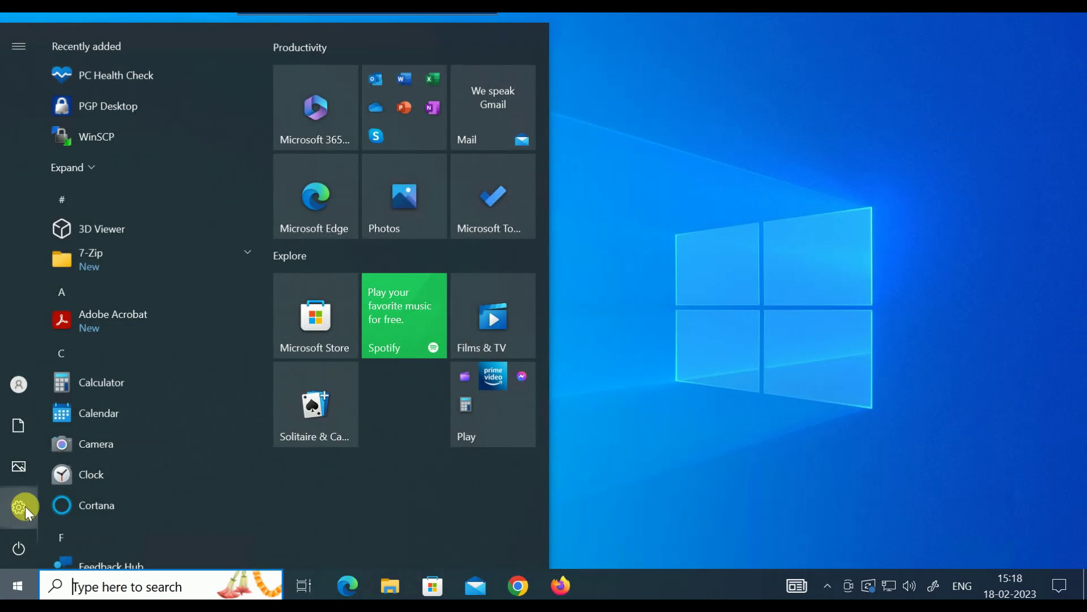
click(19, 510)
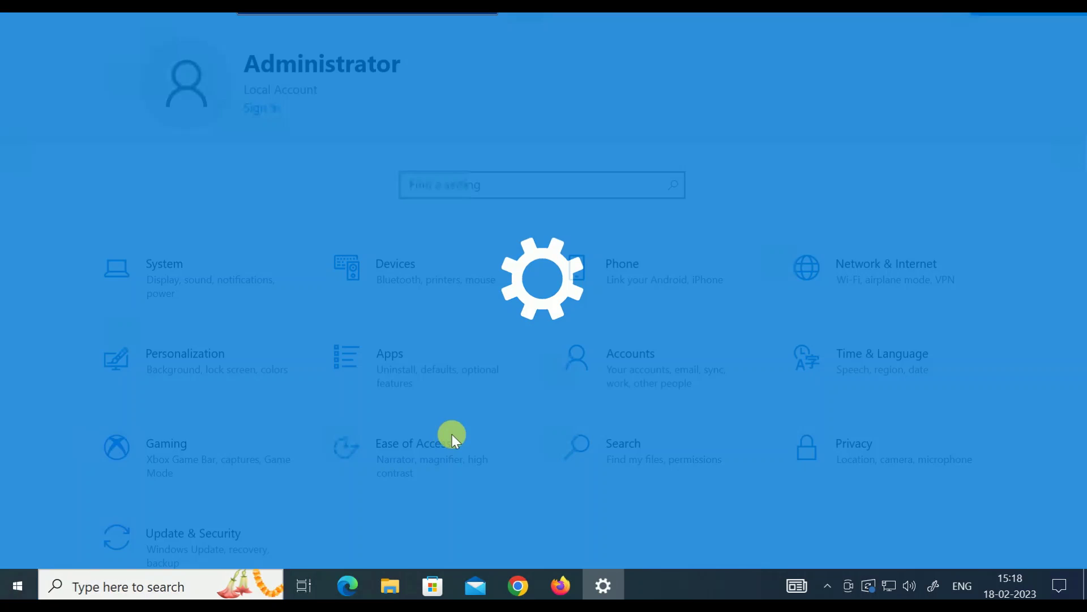
click(202, 532)
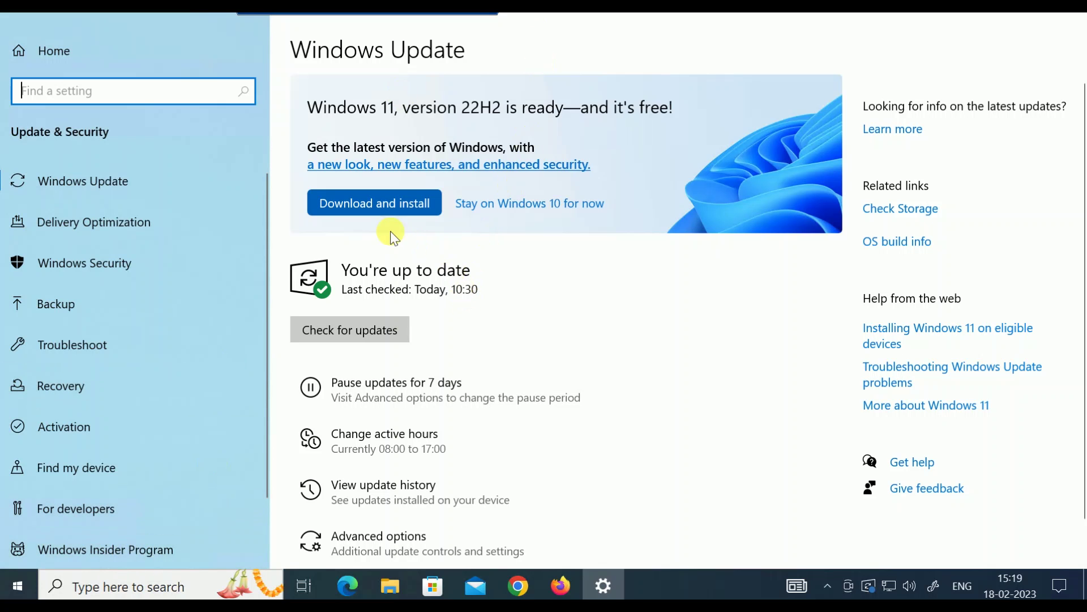
click(373, 205)
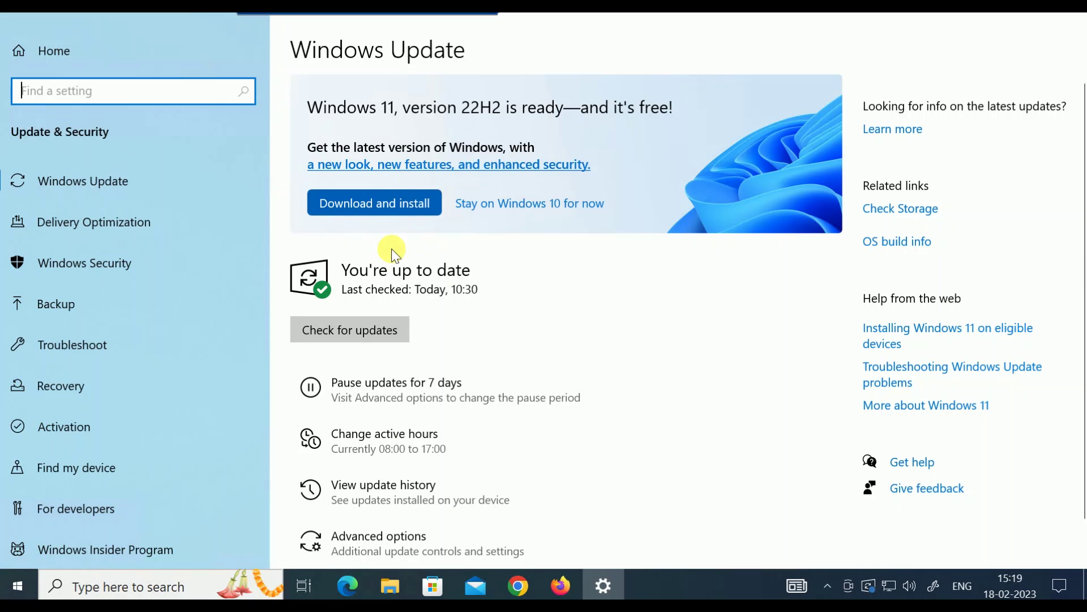
Step: Start the Windows 11 22H2 download and accept the software license terms
click(369, 207)
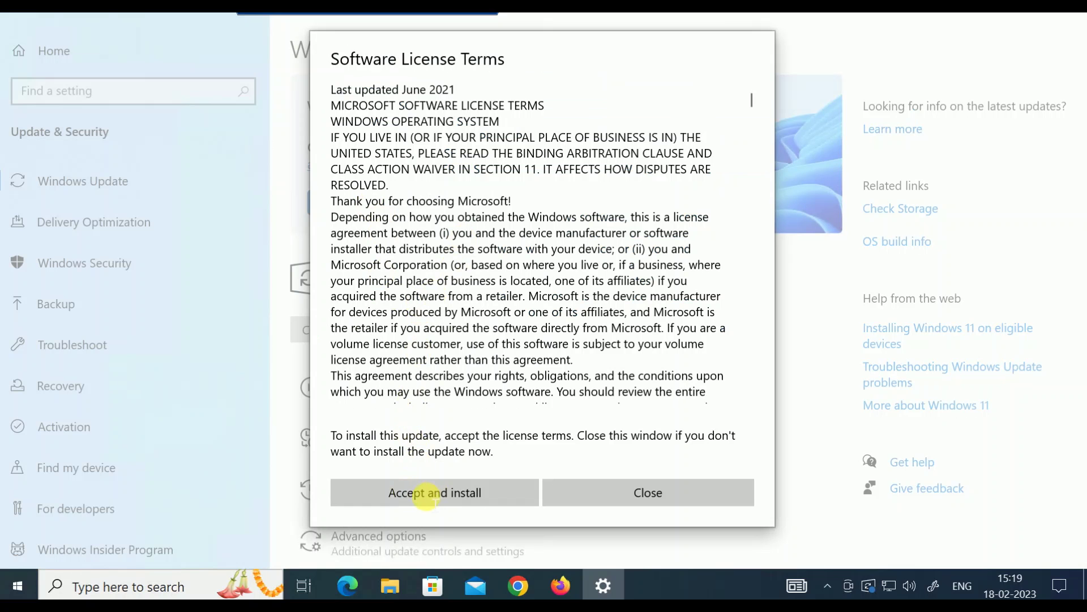
click(426, 498)
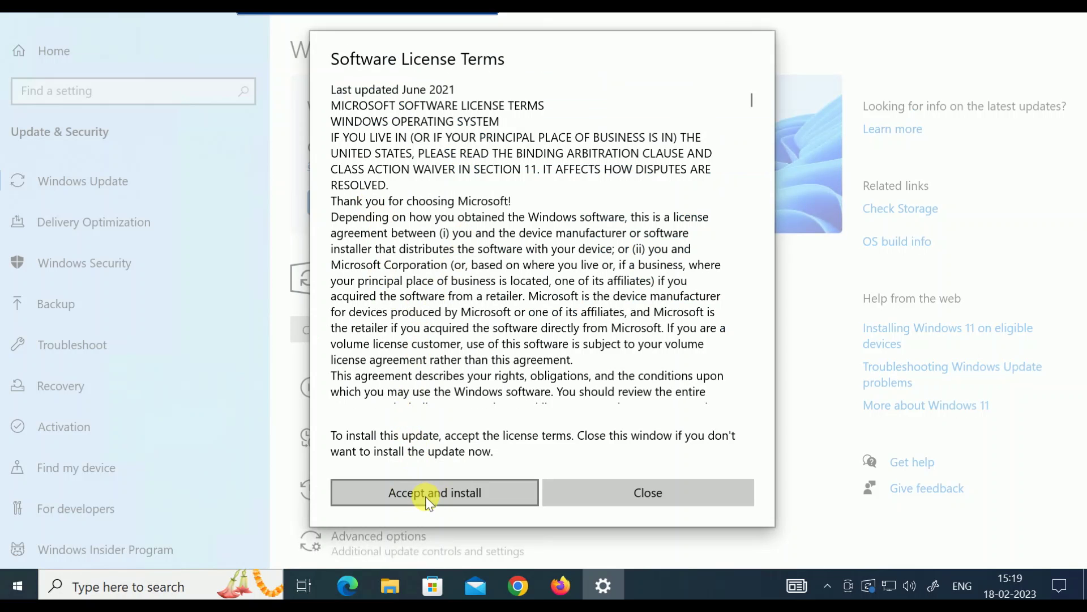
click(425, 499)
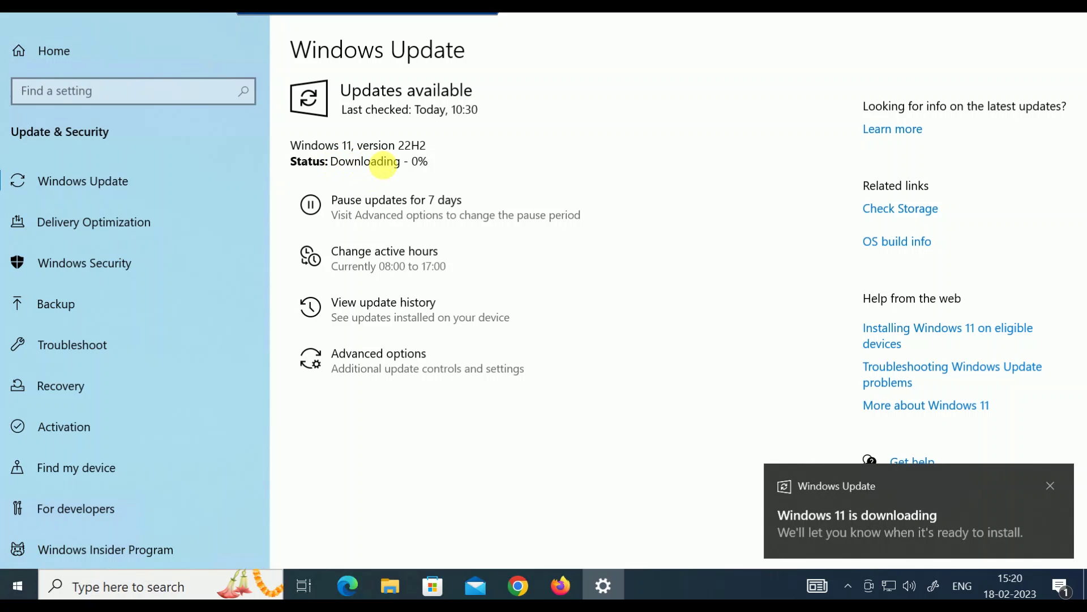
Step: Dismiss the downloading notification and wait until the update reports Pending restart
click(1050, 495)
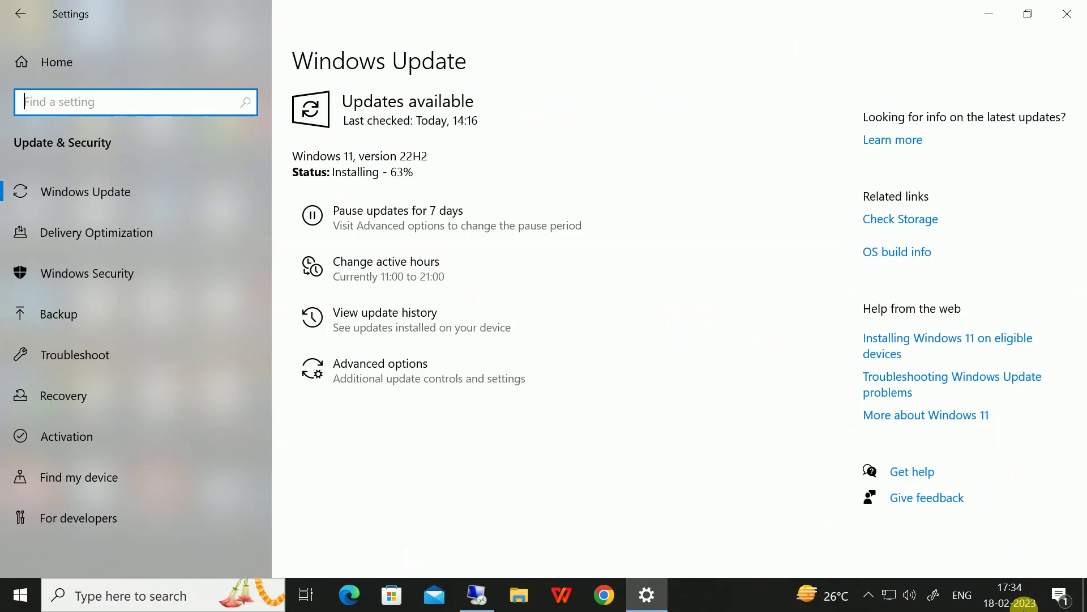
mouse_move(1005, 581)
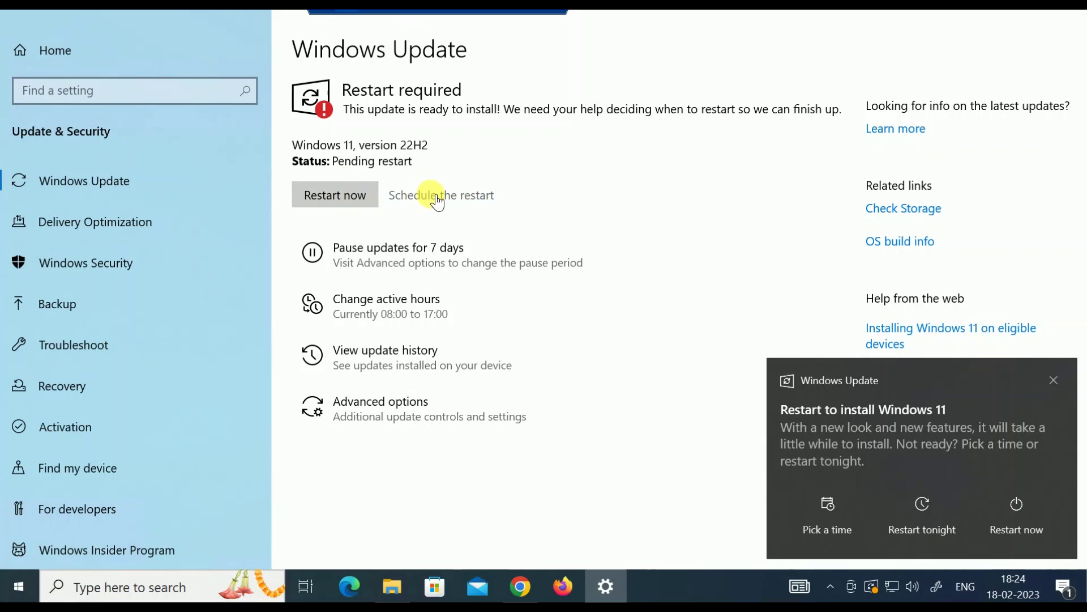
Step: Restart now, overriding the warning that another user is signed in
click(339, 197)
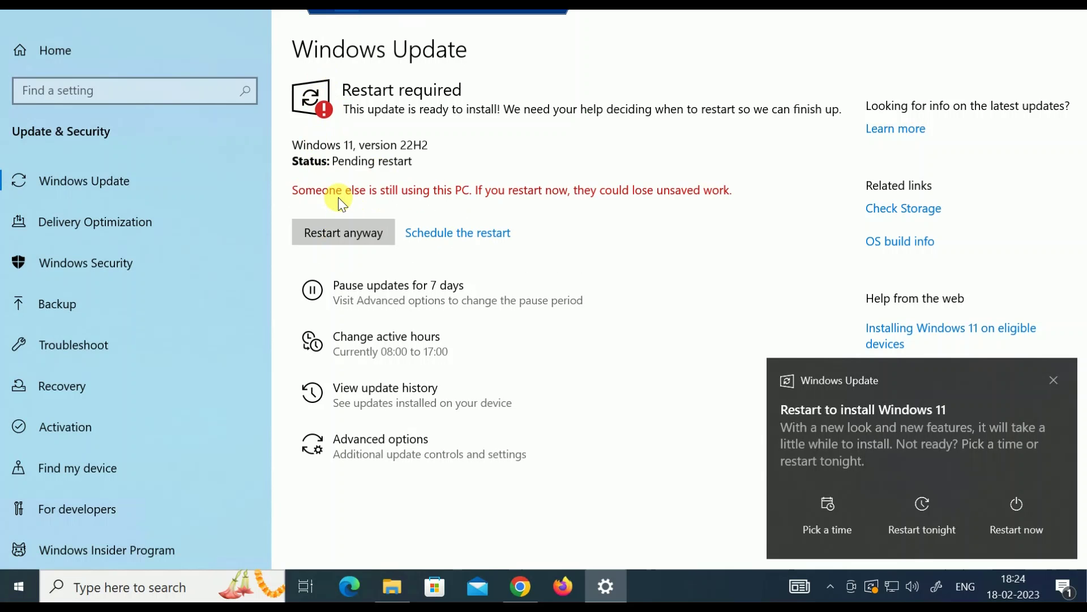
click(342, 233)
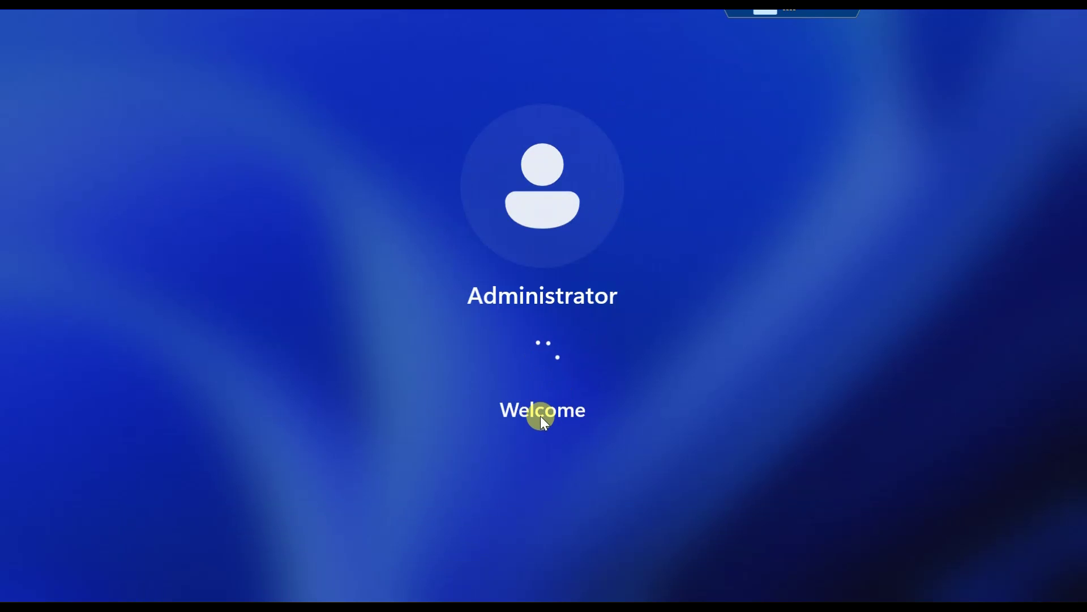
Step: Once signed in to Windows 11, bring up the new Start menu with the Windows key
key(super)
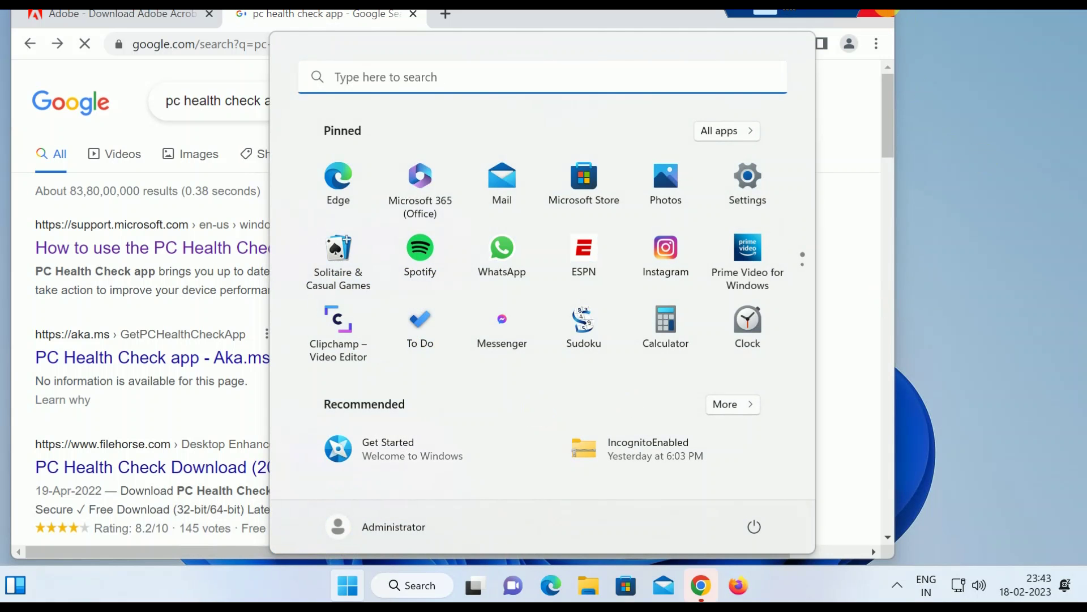
Step: Open the first PC Health Check result, close Chrome, and dismiss the desktop context menu
click(110, 237)
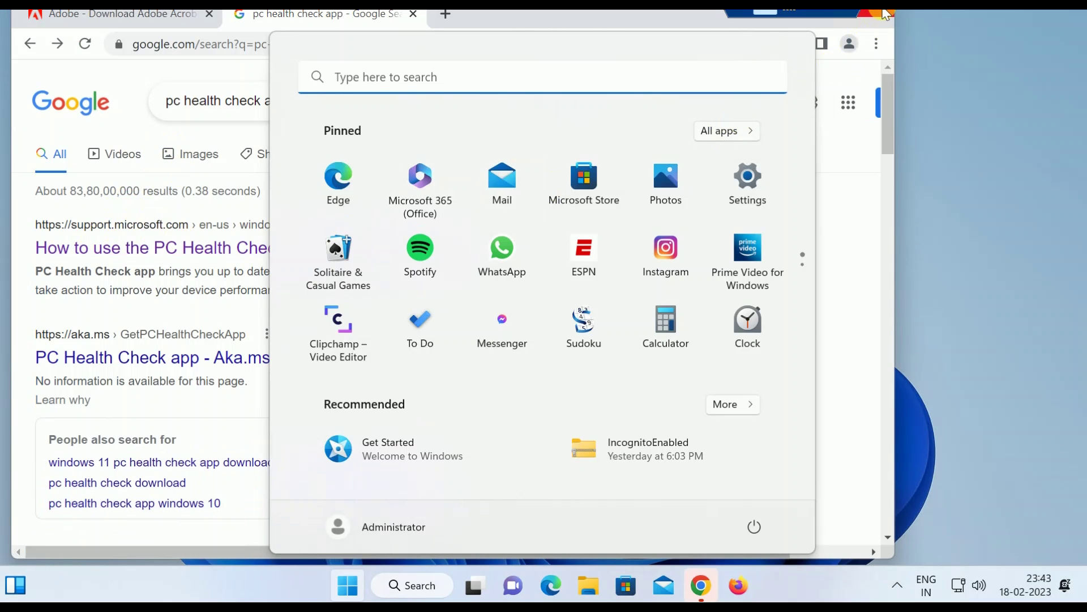
click(886, 14)
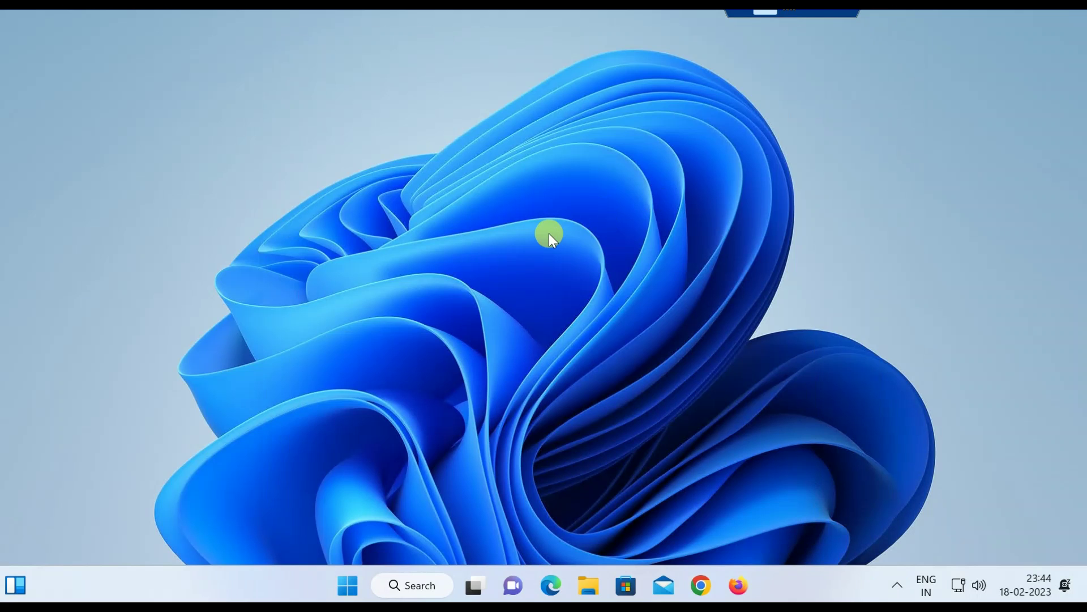
right_click(548, 234)
click(628, 213)
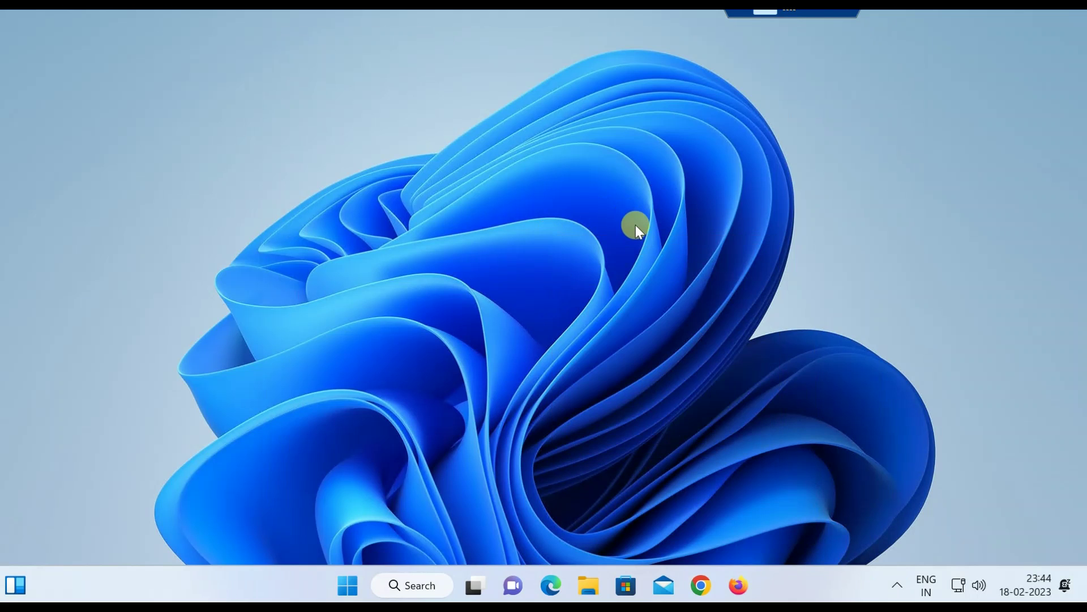